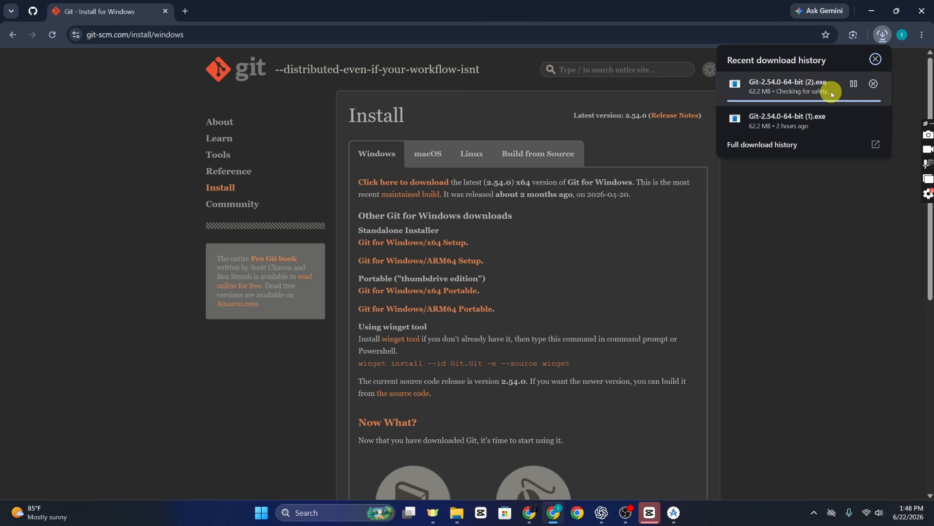
- Run the downloaded Git 2.54.0 installer and install Git to C:\Program Files\Git with the default options, without launching Git Bash
{"action": "left_click", "coordinate": [809, 86]}
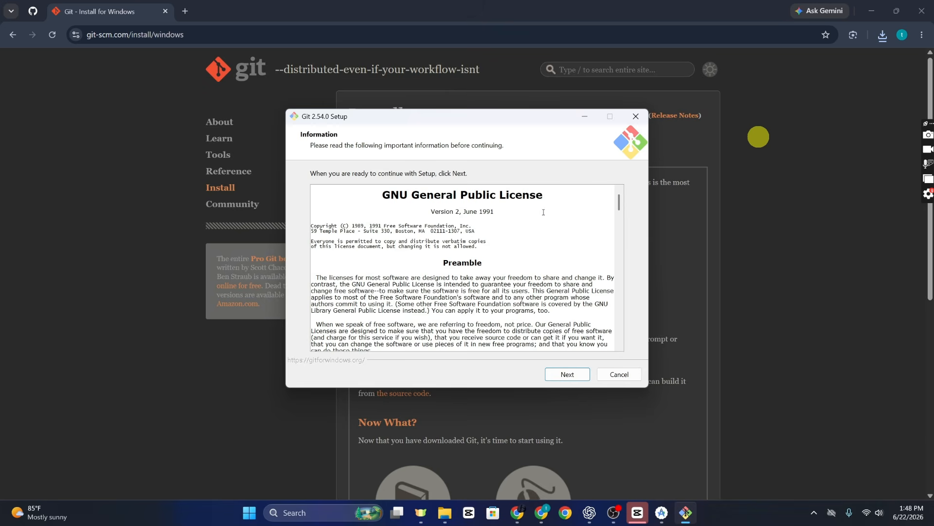
{"action": "left_click", "coordinate": [566, 375]}
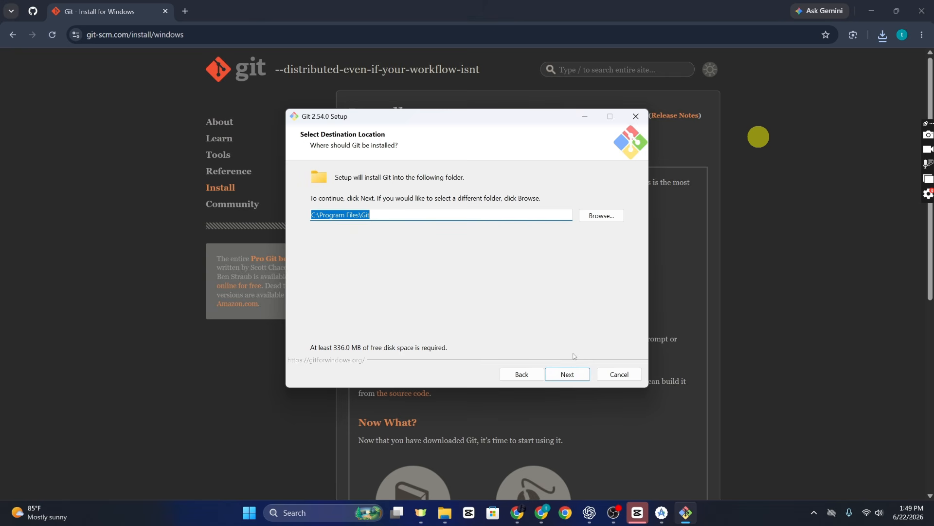
{"action": "left_click", "coordinate": [567, 374]}
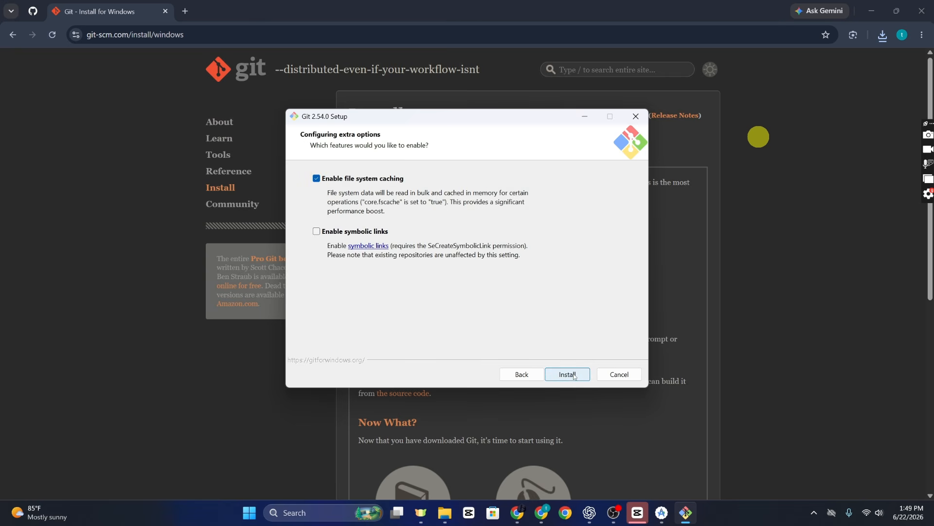
{"action": "left_click", "coordinate": [573, 374]}
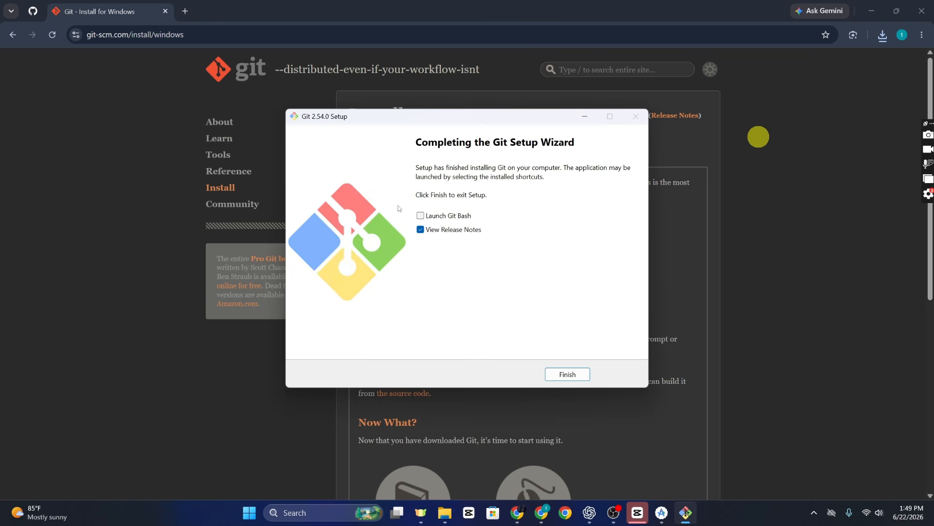
{"action": "left_click", "coordinate": [567, 374]}
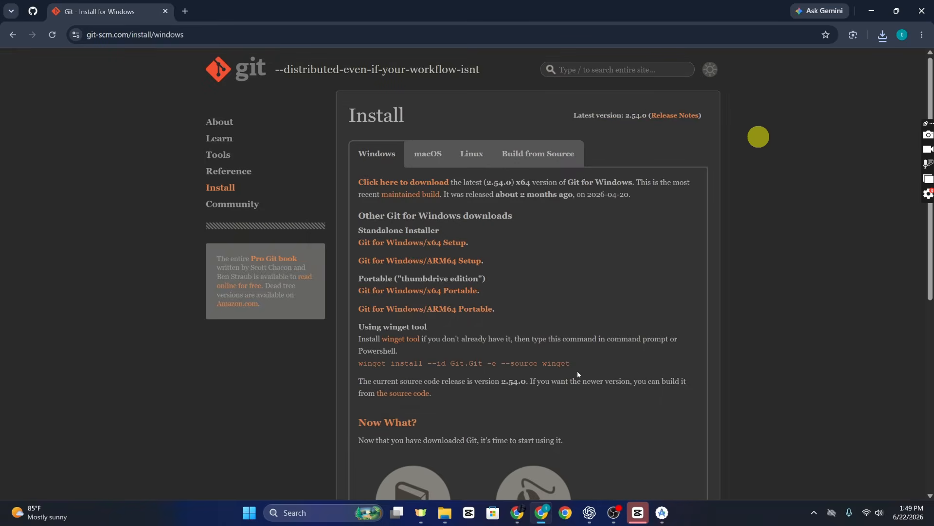
- Create a new public GitHub repository named androidstudio without a README, .gitignore or license
{"action": "left_click", "coordinate": [28, 5]}
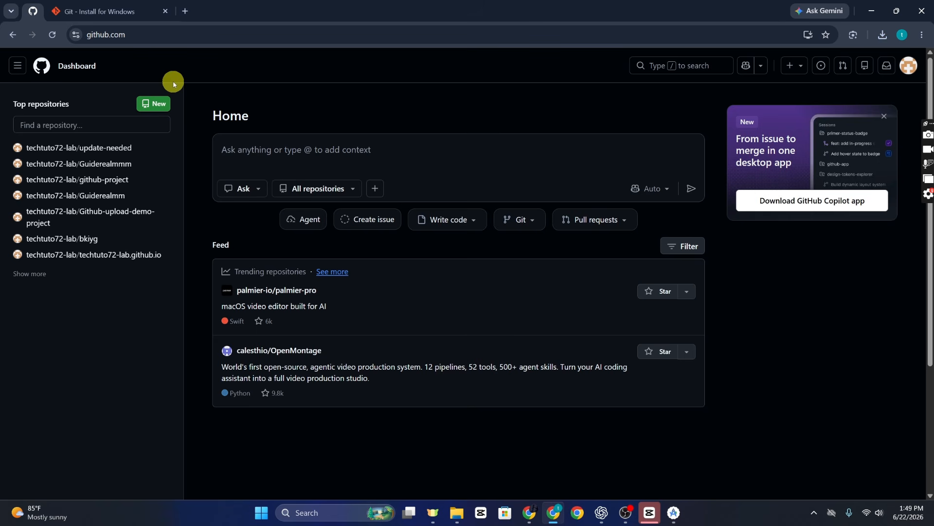
{"action": "left_click", "coordinate": [154, 103]}
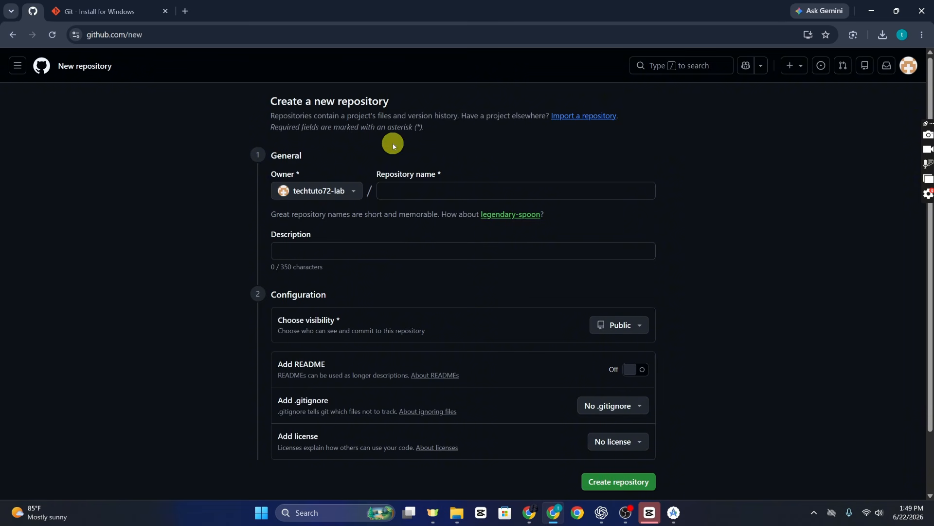
{"action": "left_click", "coordinate": [420, 189]}
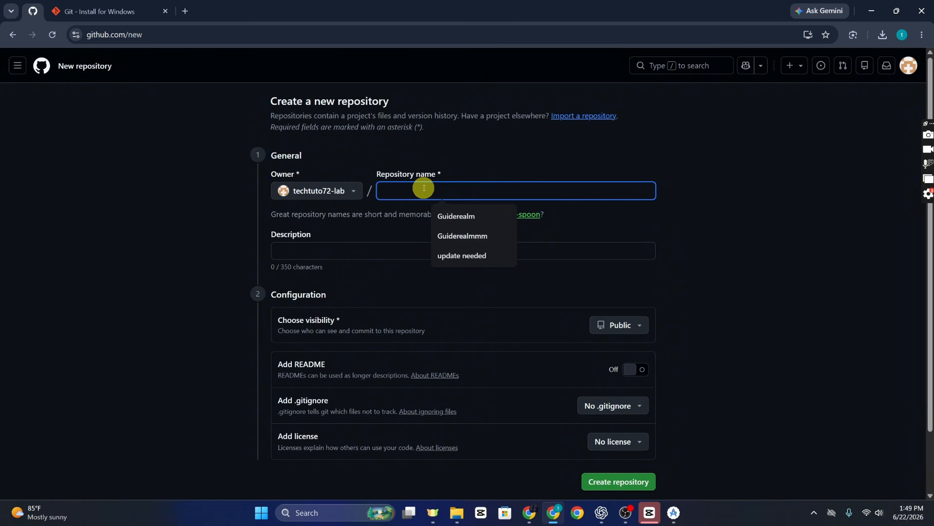
{"action": "type", "text": "an"}
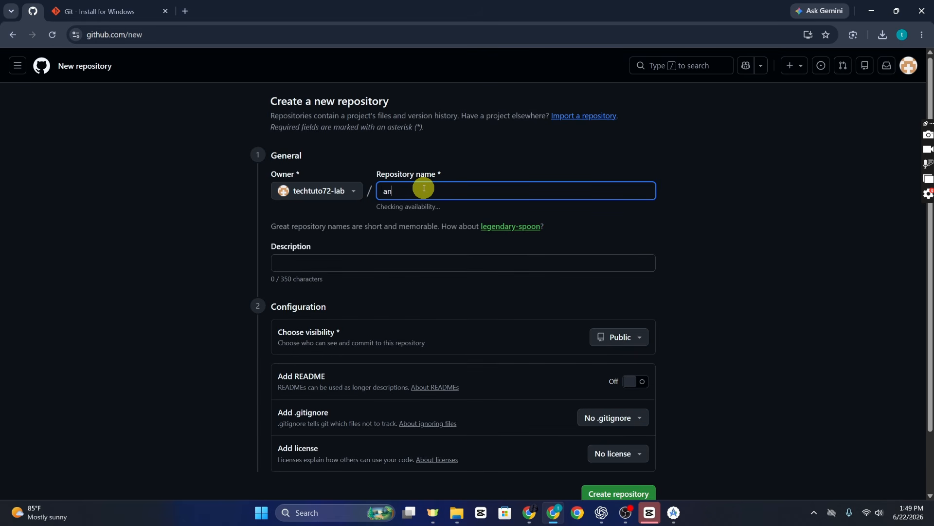
{"action": "type", "text": "droidstudio"}
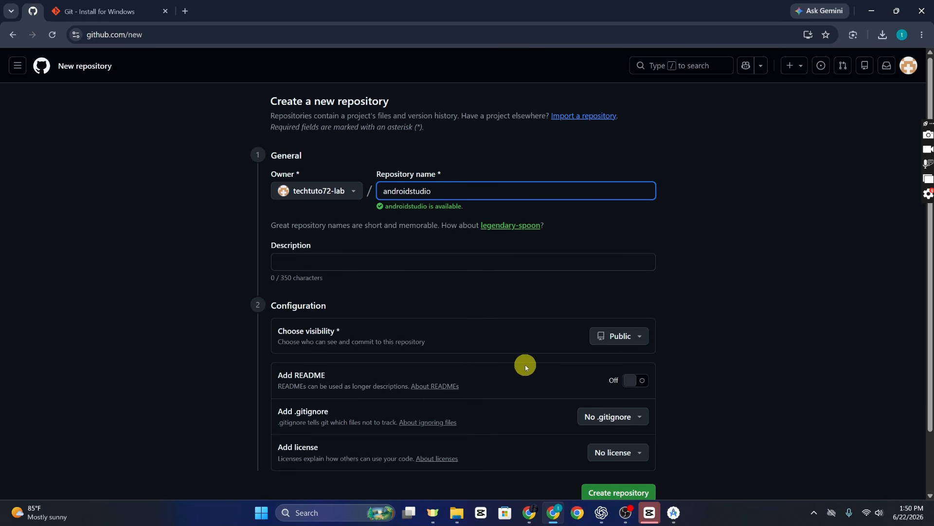
{"action": "left_click", "coordinate": [624, 493]}
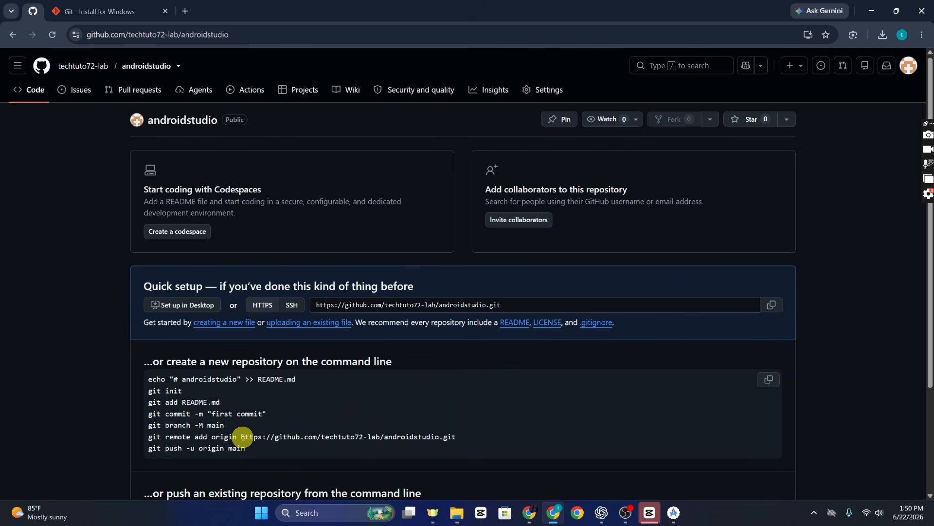
- Copy the androidstudio repository's HTTPS URL and switch to the Terminal of the TestApplication project in Android Studio
{"action": "left_click_drag", "start_coordinate": [241, 436], "coordinate": [453, 441]}
{"action": "key", "text": "ctrl+c"}
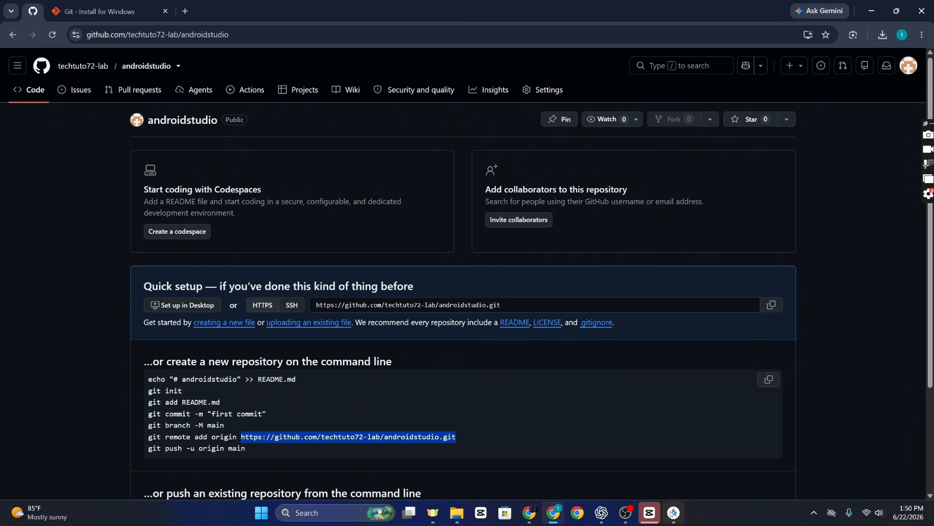
{"action": "left_click", "coordinate": [673, 512]}
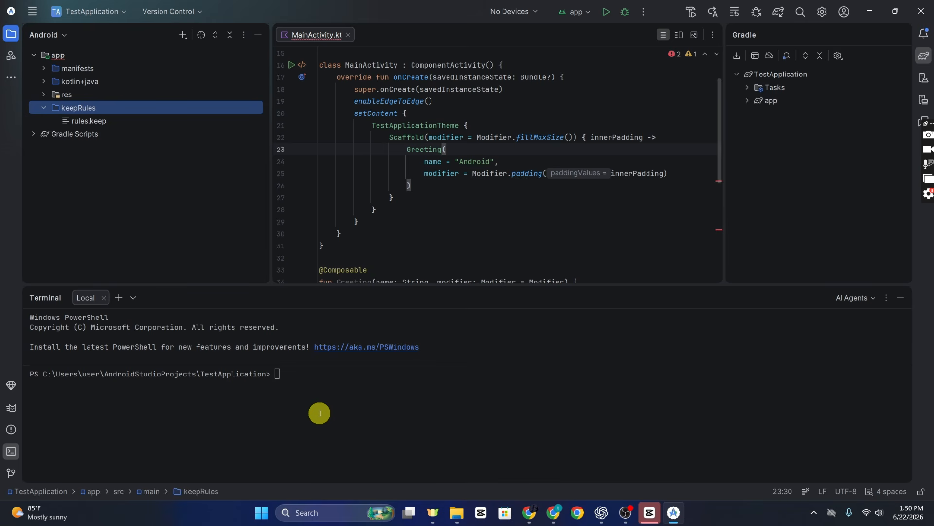
{"action": "left_click", "coordinate": [35, 8]}
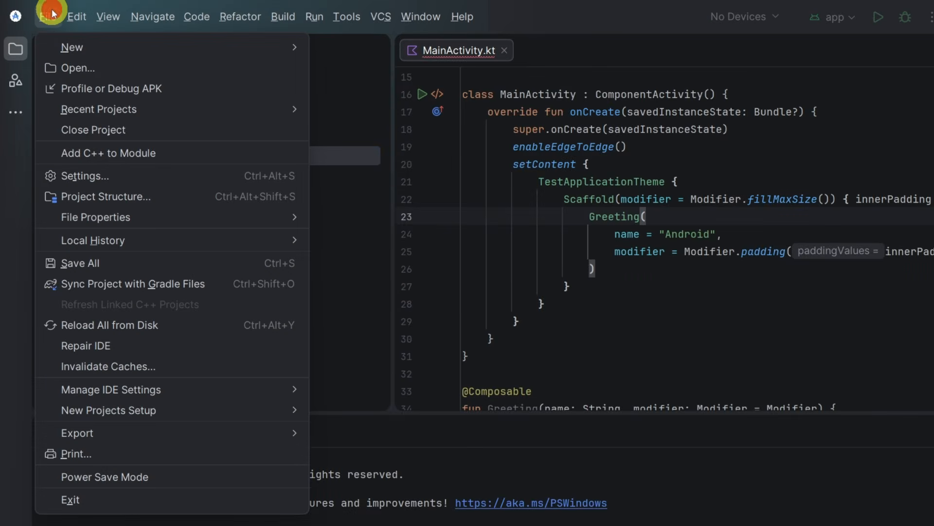
{"action": "left_click", "coordinate": [34, 10]}
{"action": "left_click", "coordinate": [84, 11]}
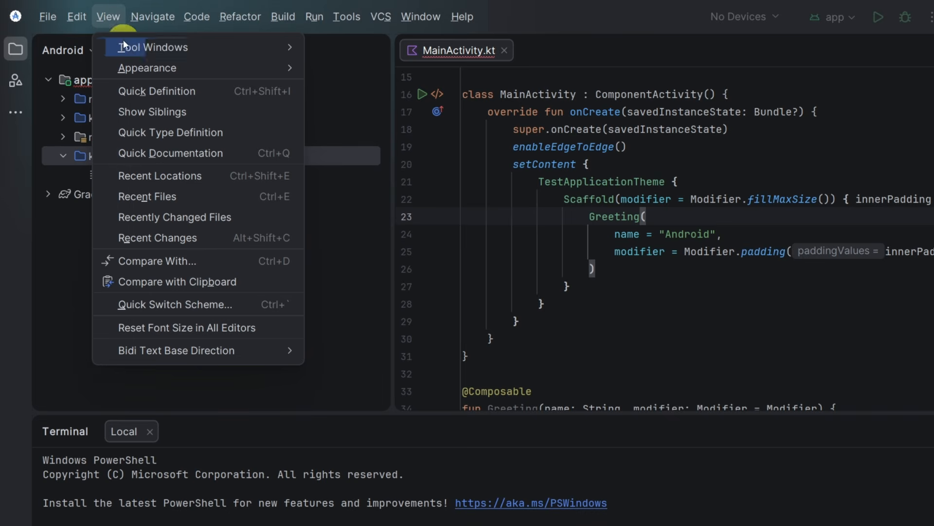
{"action": "mouse_move", "coordinate": [130, 48]}
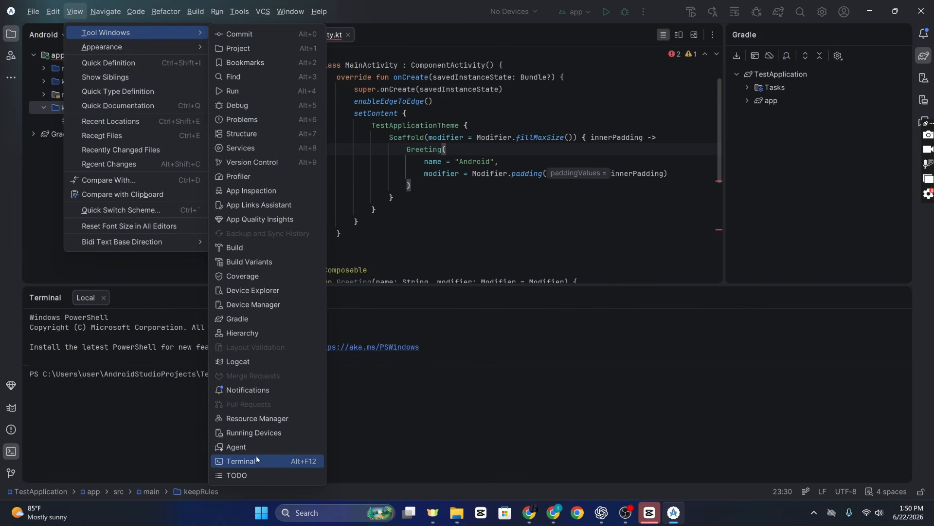
{"action": "left_click", "coordinate": [302, 465]}
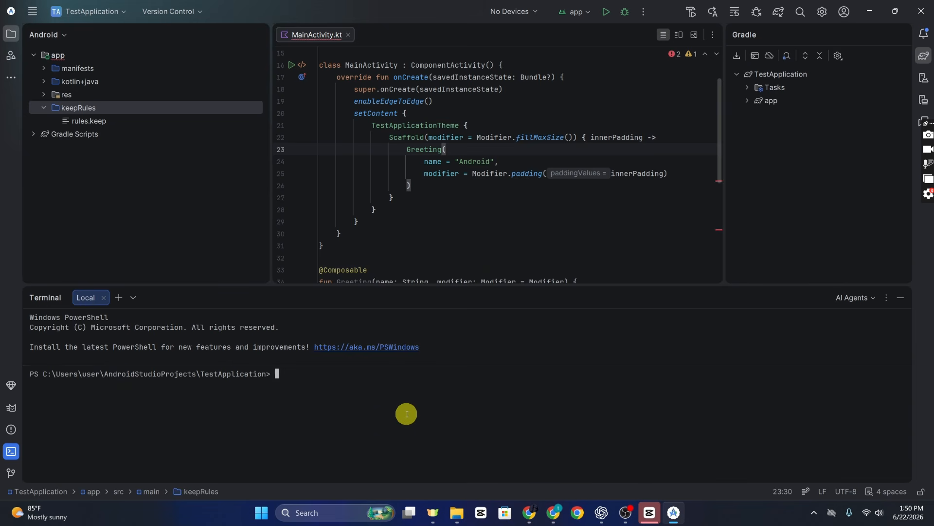
- Initialize a Git repository in the TestApplication project folder with git init
{"action": "type", "text": "git "}
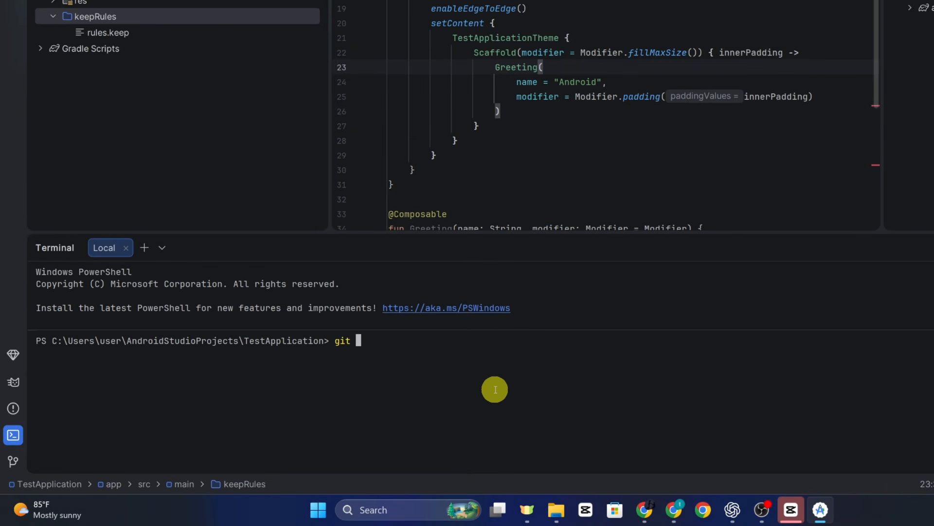
{"action": "type", "text": "init"}
{"action": "key", "text": "Return"}
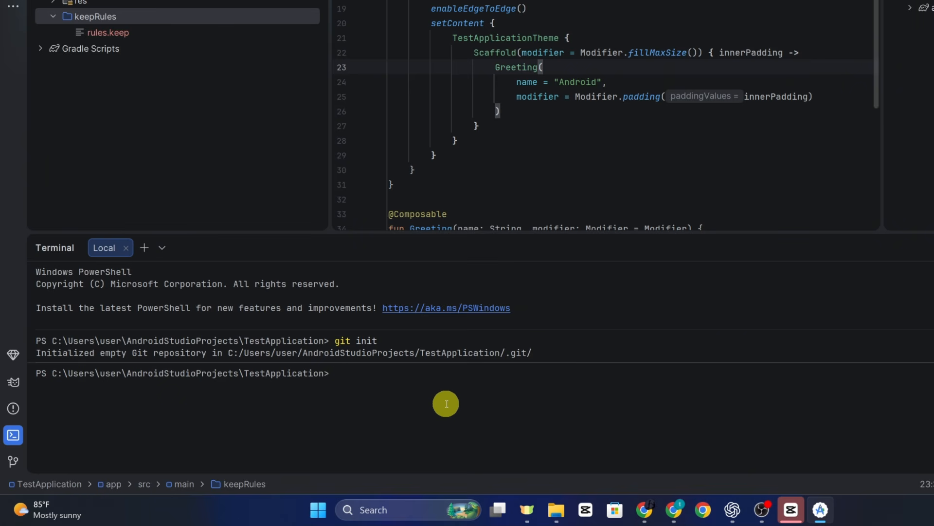
{"action": "type", "text": "git add."}
{"action": "key", "text": "Return"}
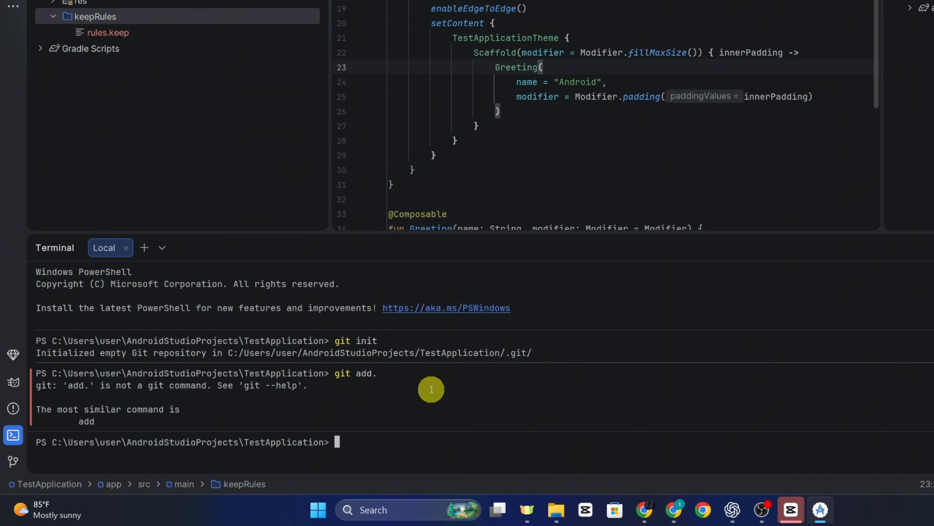
- Stage all files of the TestApplication project with git add
{"action": "type", "text": "git"}
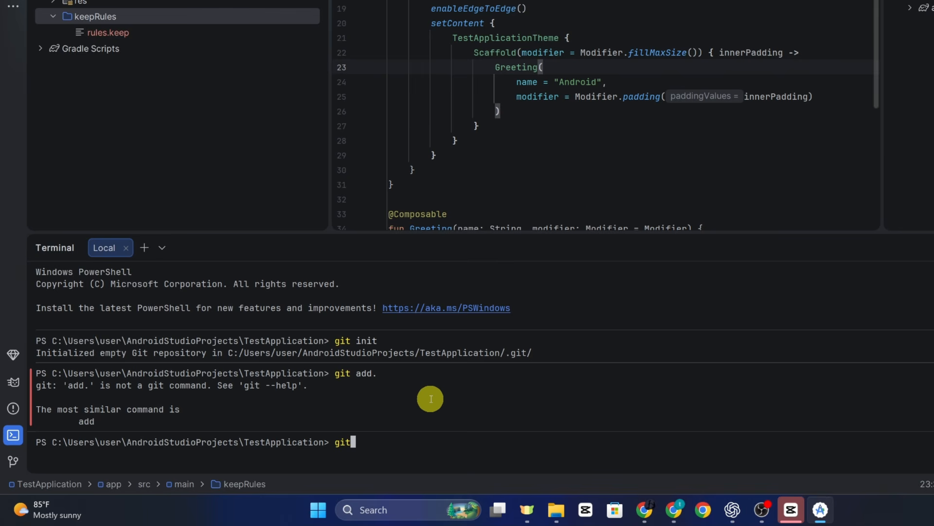
{"action": "type", "text": " add ."}
{"action": "key", "text": "Return"}
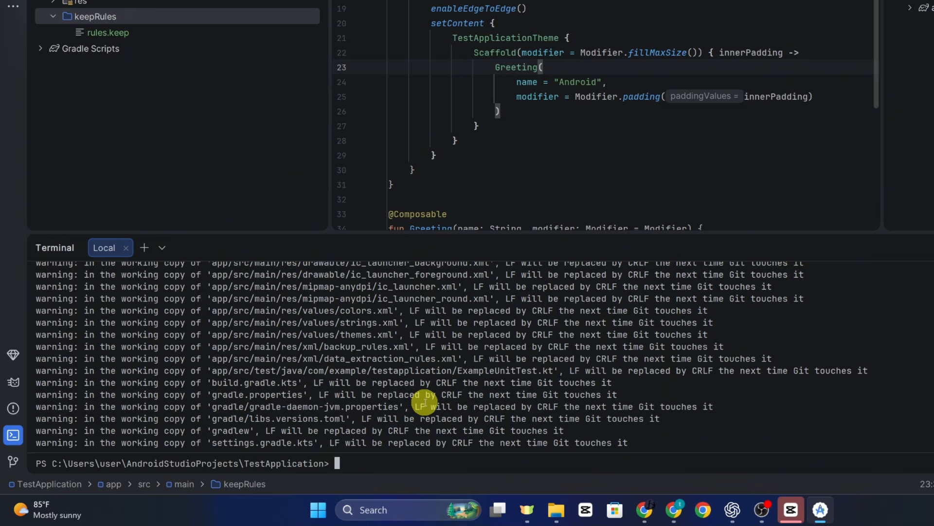
- Commit the staged files with the message "first commit" using git commit -m
{"action": "type", "text": "git commit -m \"firs"}
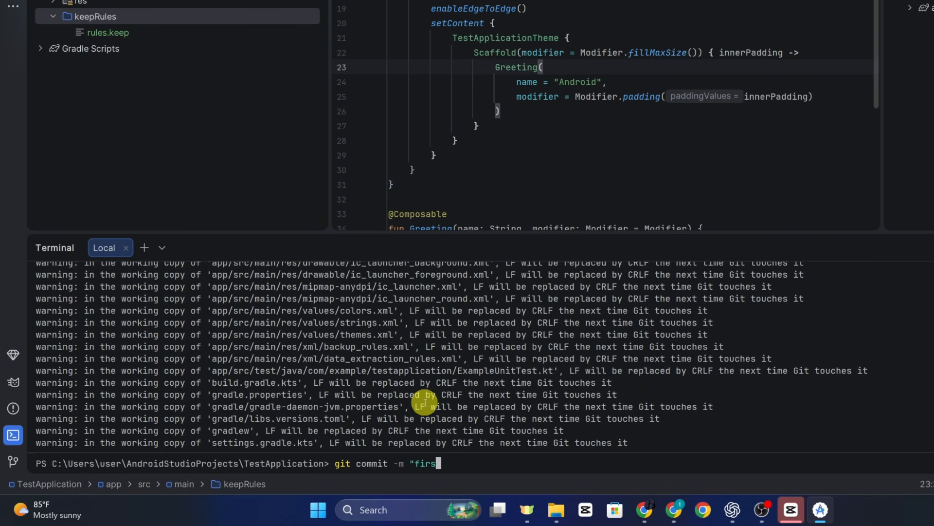
{"action": "type", "text": "t commit\""}
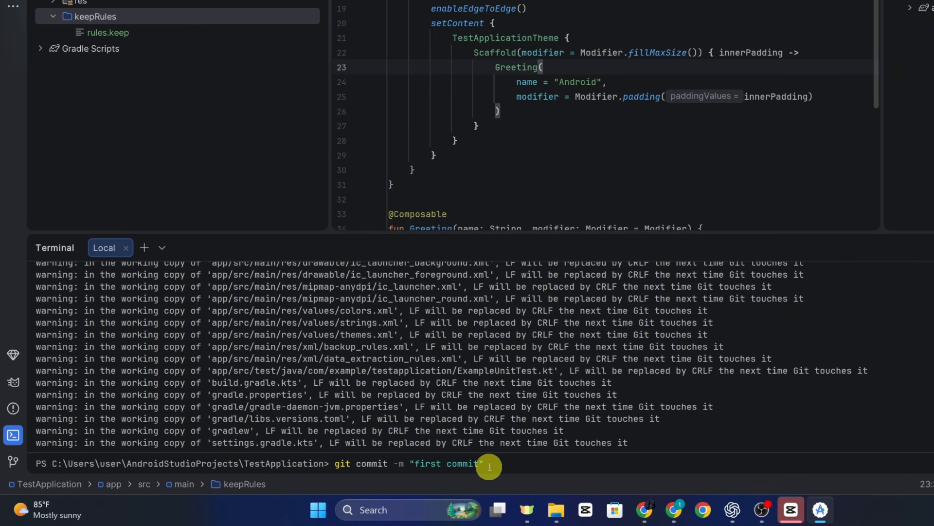
{"action": "key", "text": "Return"}
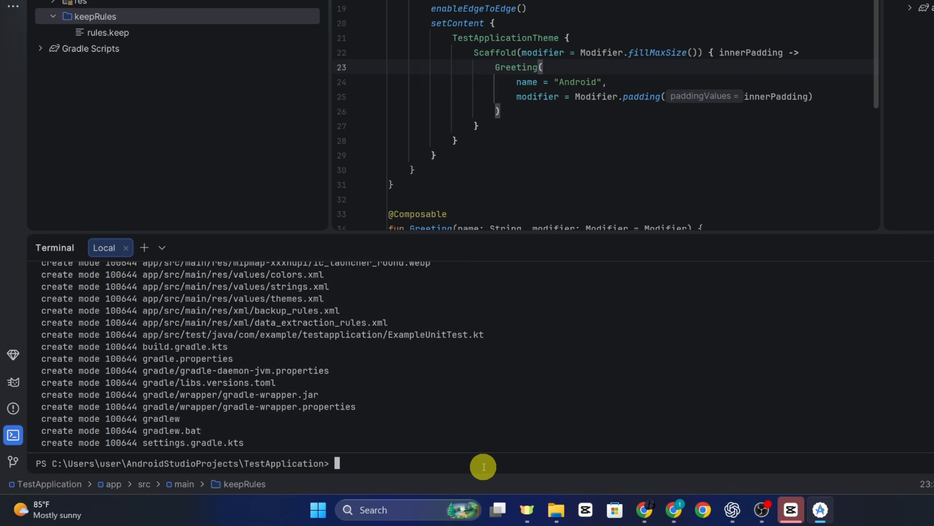
- Add the copied androidstudio repository URL as the remote named origin with git remote add
{"action": "type", "text": "git remote"}
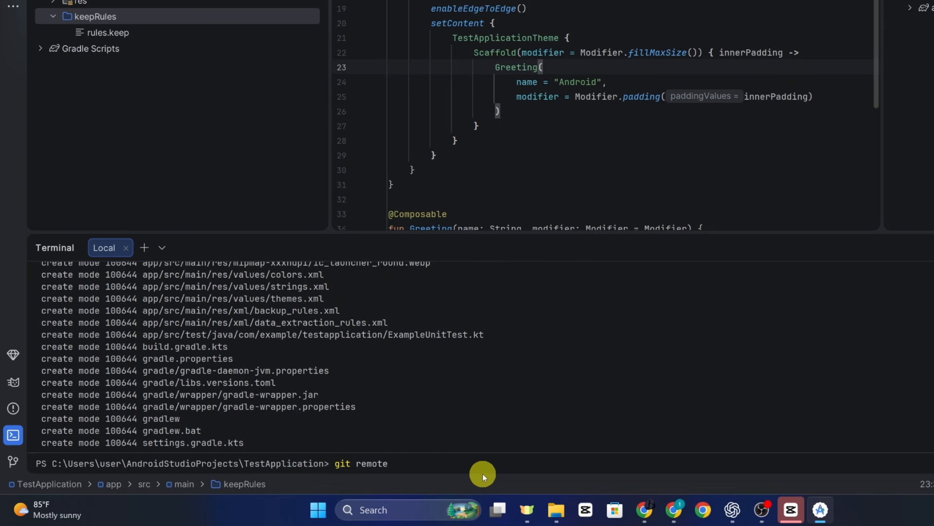
{"action": "type", "text": " add origin"}
{"action": "key", "text": "ctrl+v"}
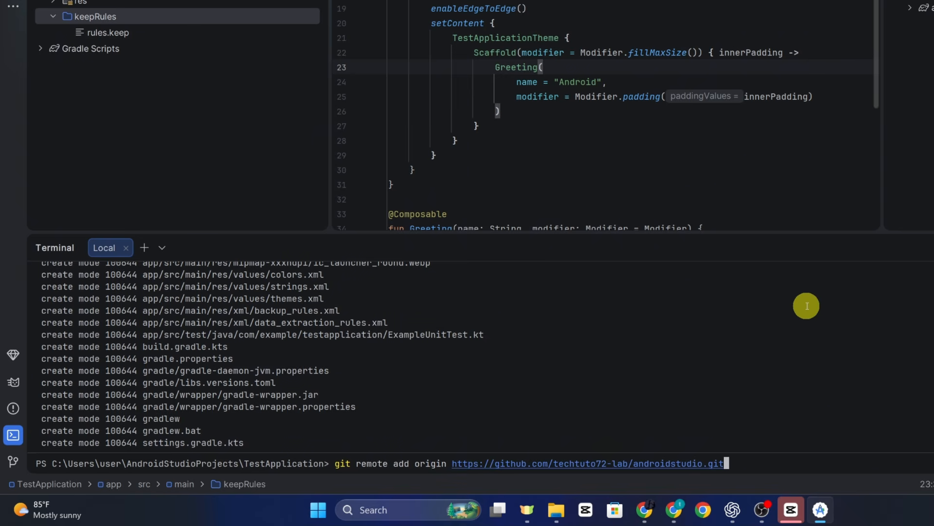
{"action": "key", "text": "Return"}
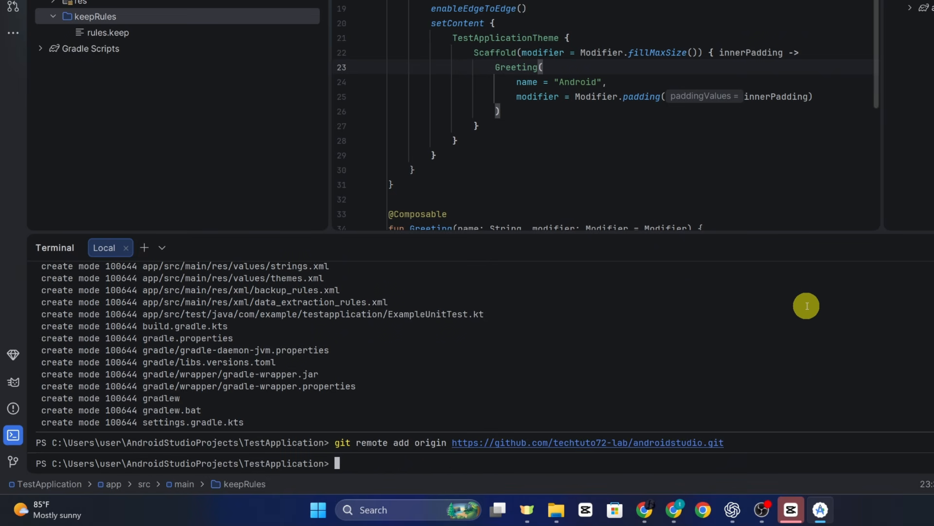
- Check the configured remotes with git remote -v and list the local branches with git branch
{"action": "type", "text": "git remote -v"}
{"action": "key", "text": "Return"}
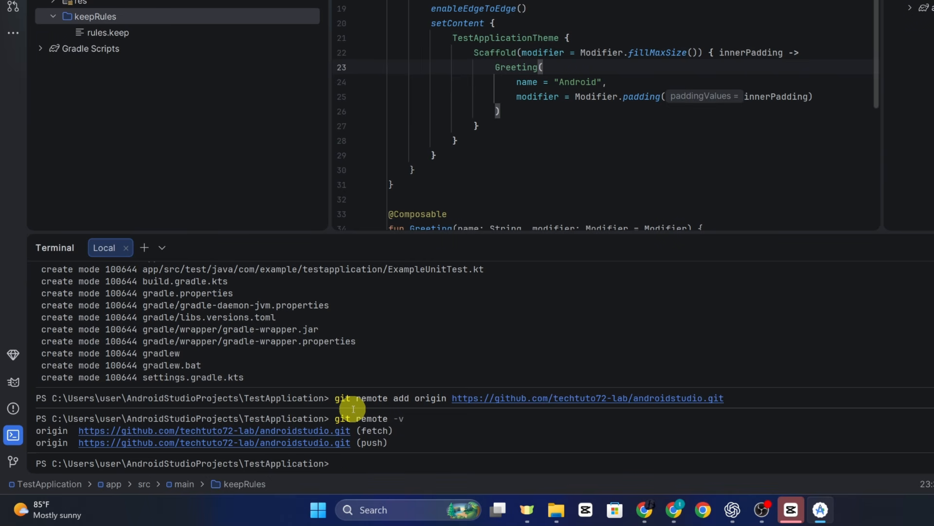
{"action": "type", "text": "git branch"}
{"action": "key", "text": "Return"}
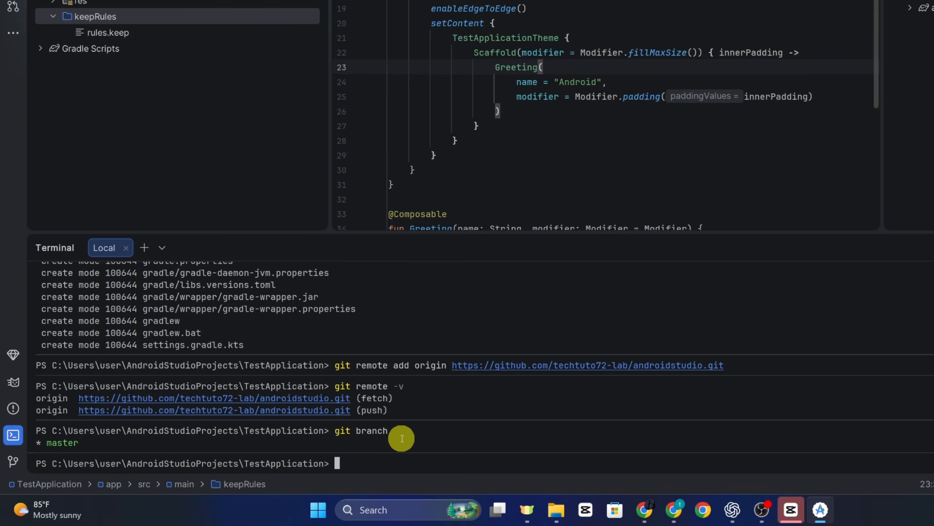
- Push the master branch to the origin remote with git push origin master
{"action": "type", "text": "git"}
{"action": "type", "text": "push origin mas"}
{"action": "key", "text": "Tab"}
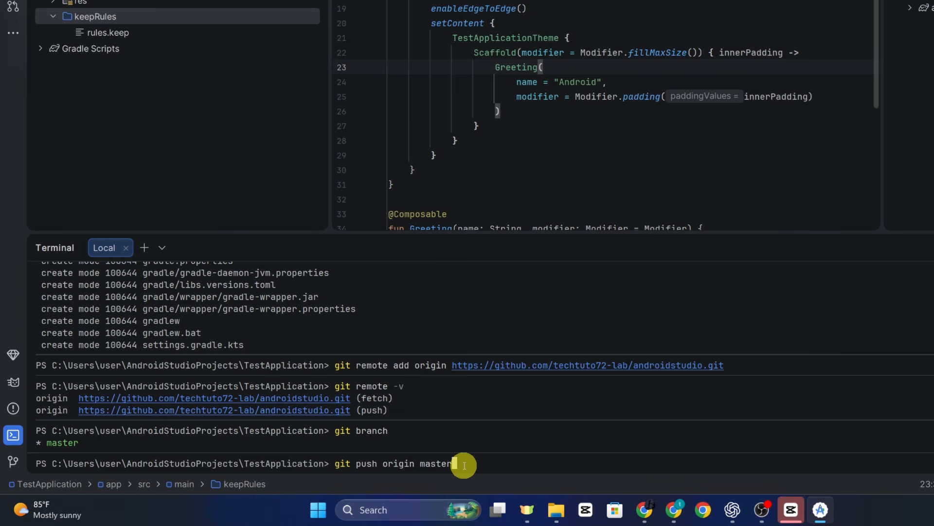
{"action": "key", "text": "Return"}
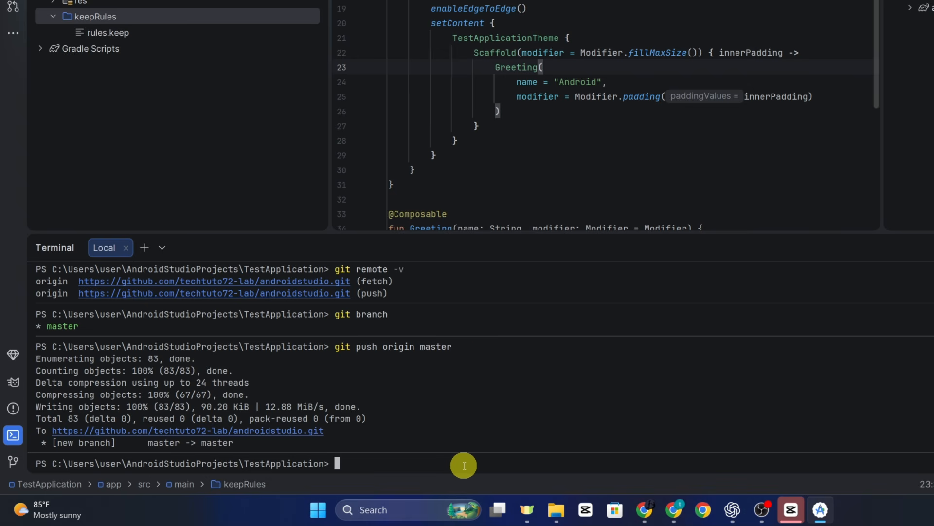
- Switch to the browser and reload the androidstudio repository page on GitHub to check the pushed files
{"action": "left_click", "coordinate": [673, 510]}
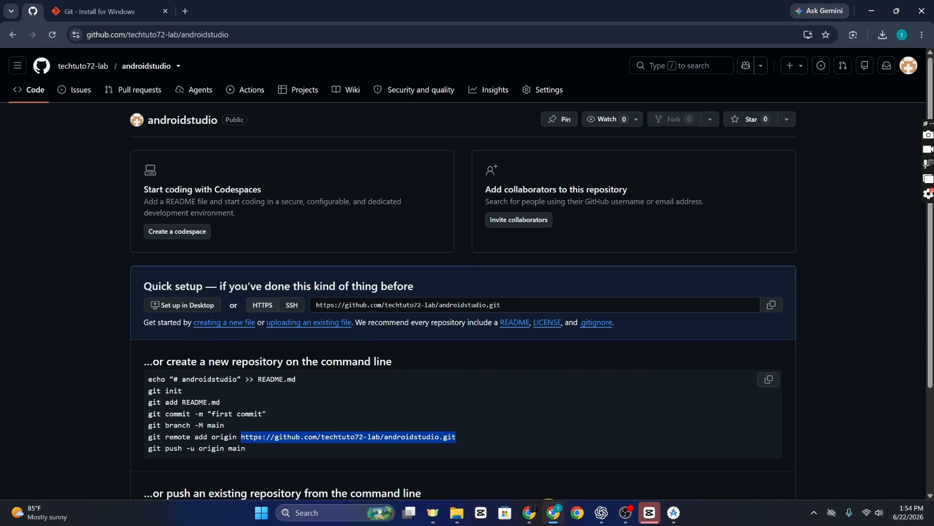
{"action": "left_click", "coordinate": [52, 34]}
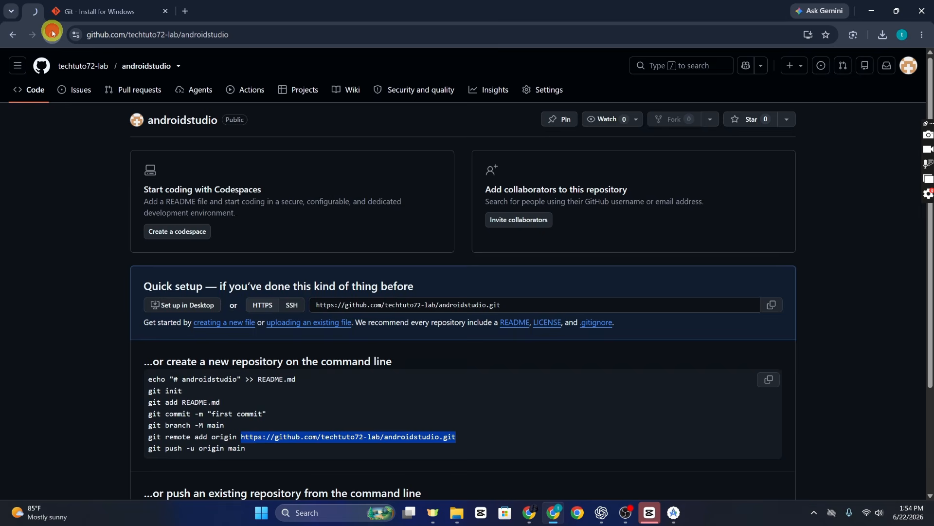